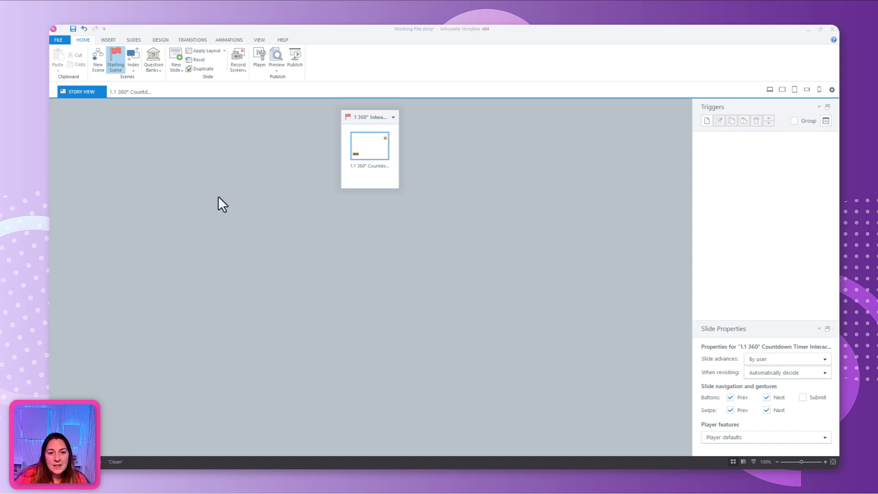
Step: Insert the 360° image "360° Office Security Concerns Edited.png" on slide 1.1 and place it behind the TIMER and ITEMS FOUND shapes
double_click(372, 145)
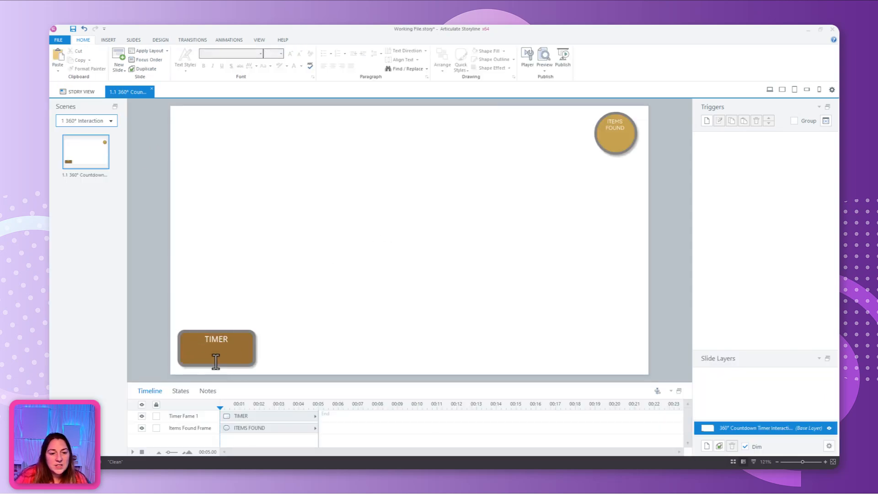
left_click(618, 143)
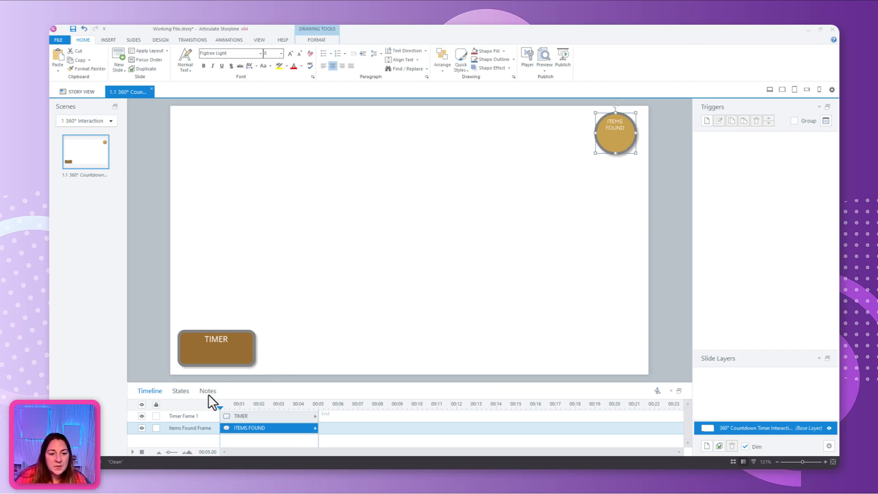
left_click(233, 364)
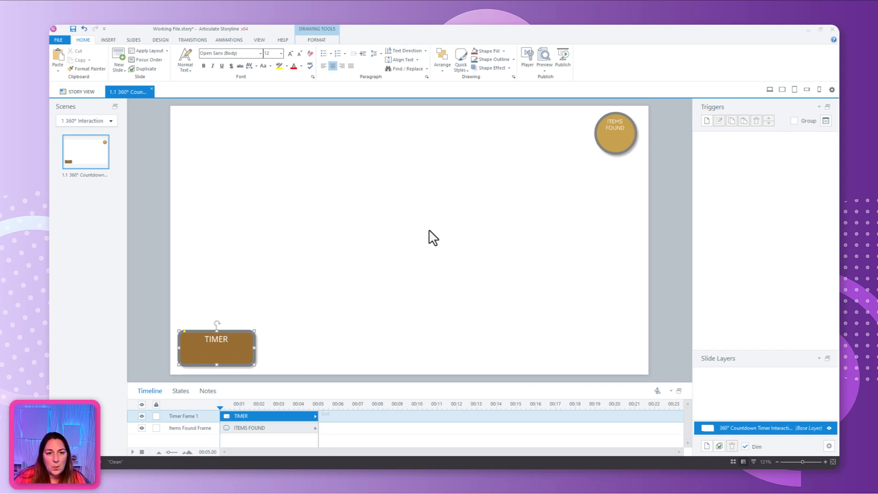
left_click(111, 39)
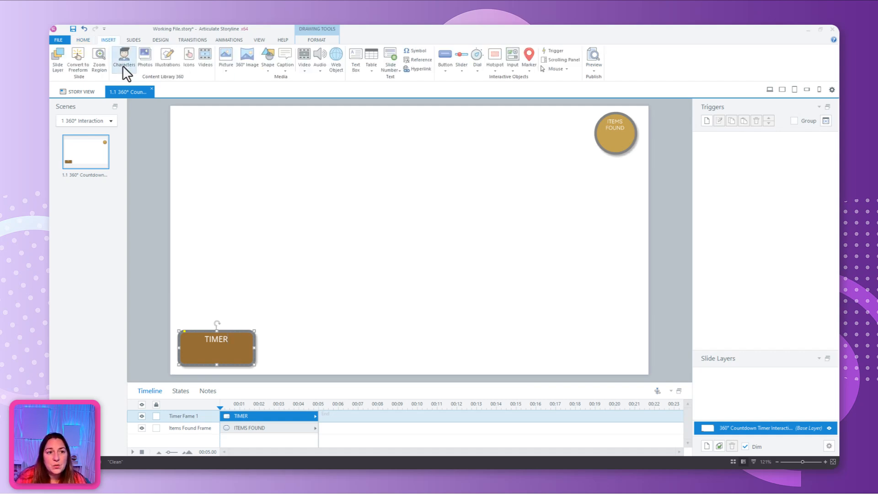
left_click(250, 55)
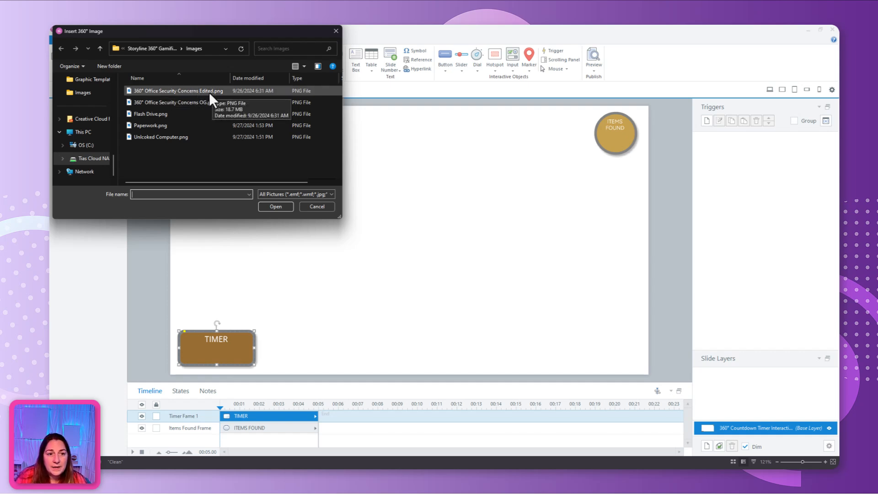
left_click(208, 91)
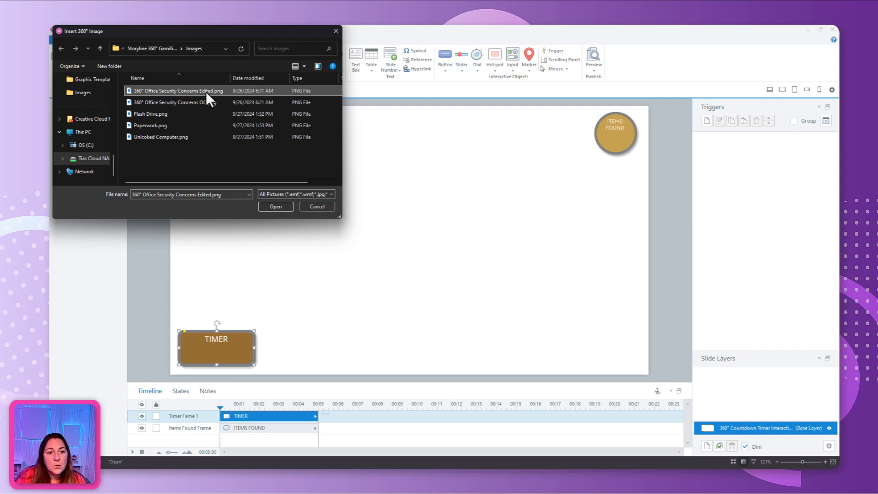
left_click(276, 207)
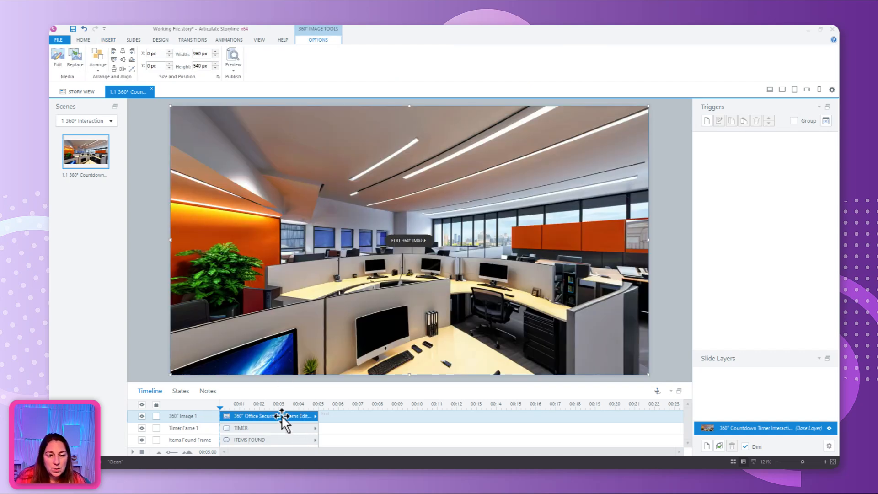
left_click_drag(284, 418, 271, 446)
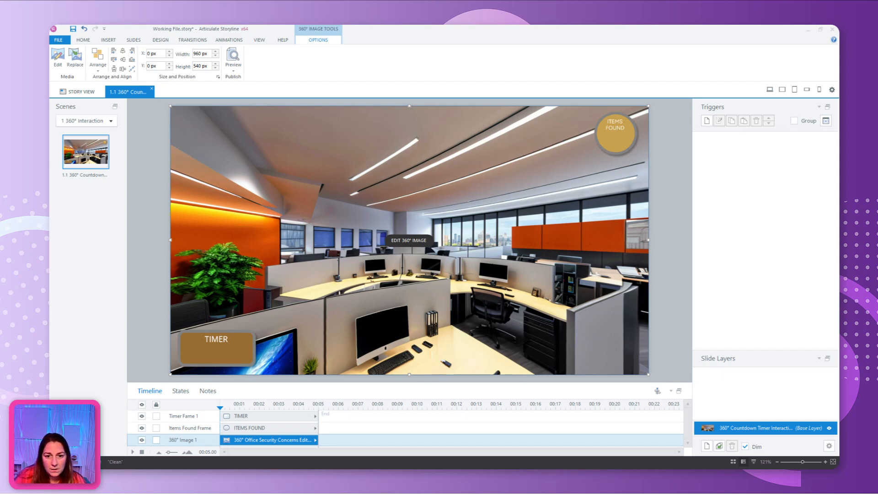
Step: Open the 360° image for editing and create a True/False project variable named ConfidentalPapers with default value False
left_click(420, 238)
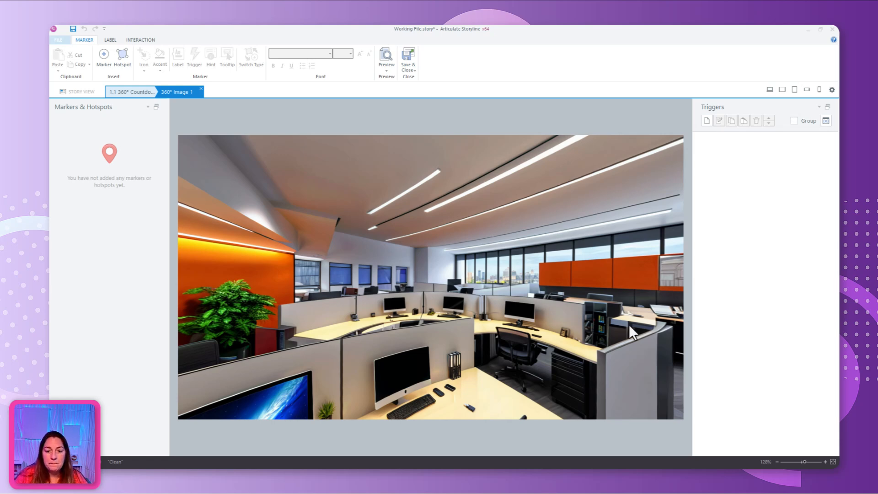
left_click(826, 121)
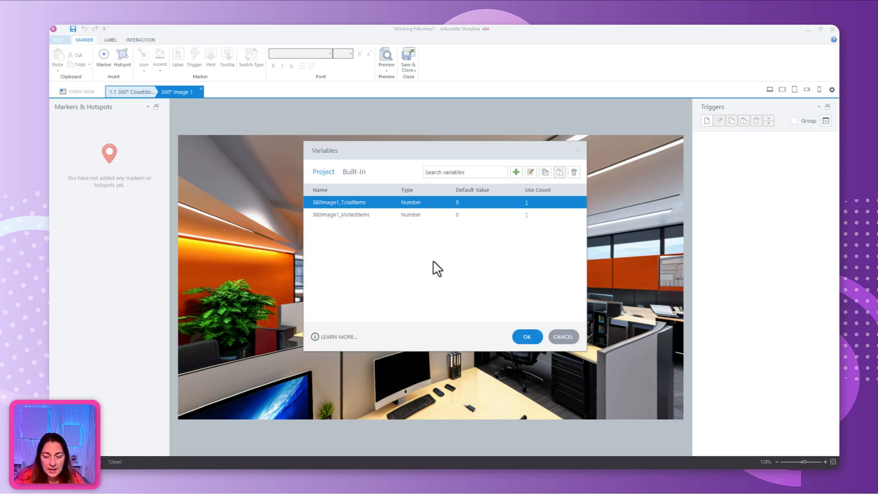
left_click(516, 172)
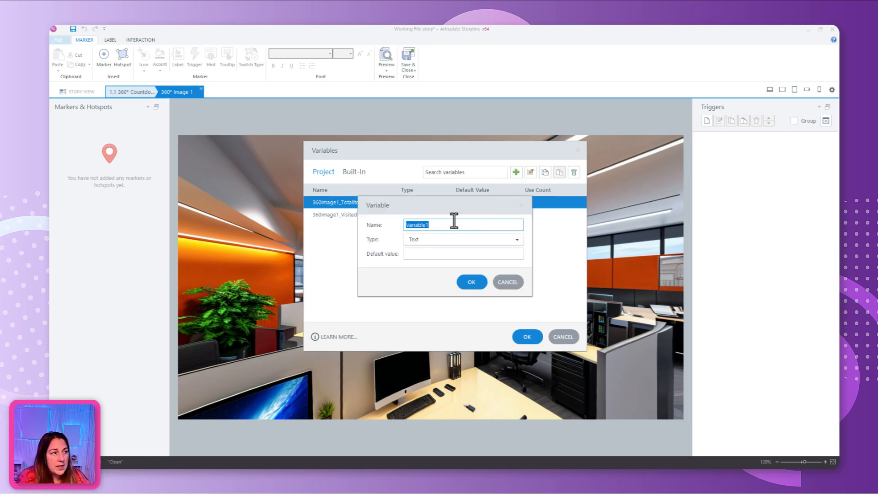
type("Confid")
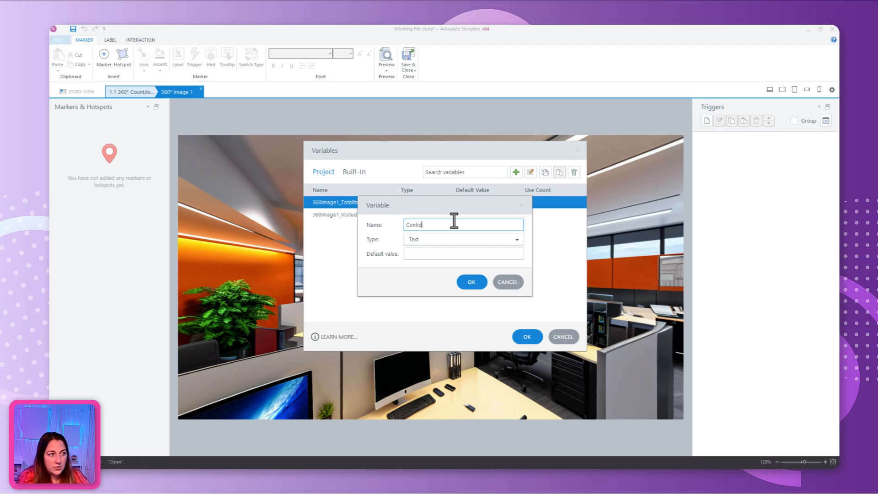
type("entialPapers")
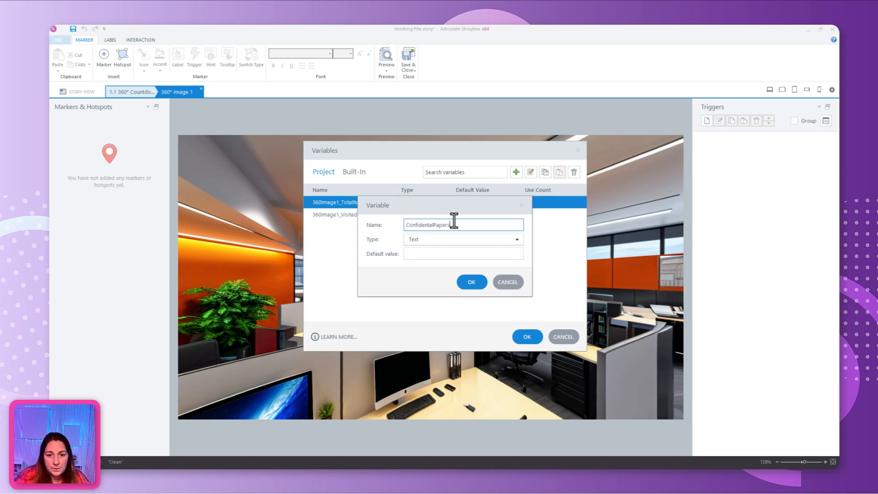
left_click(491, 241)
left_click(446, 248)
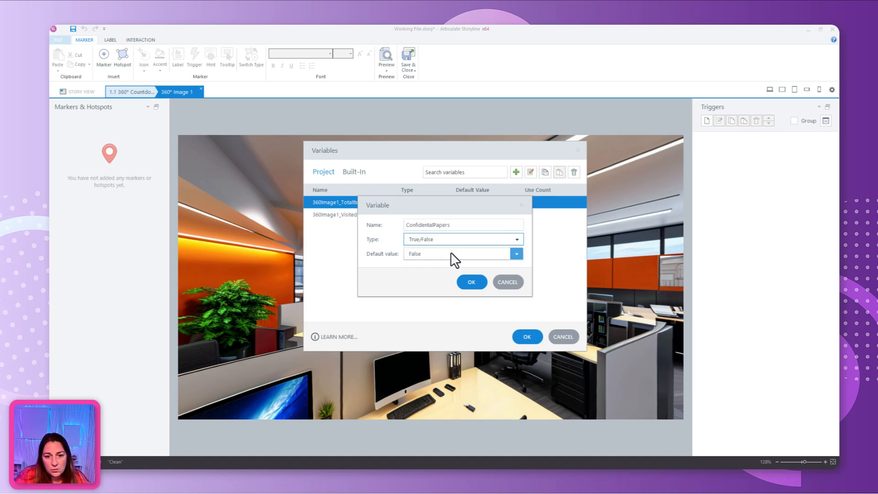
left_click(477, 283)
Step: Create a True/False project variable named OpenComputer with default value False
left_click(515, 172)
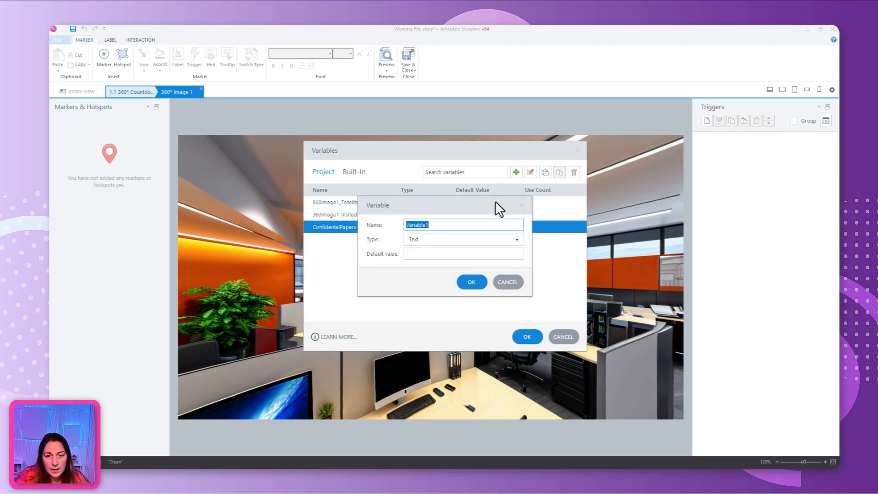
type("OpenC")
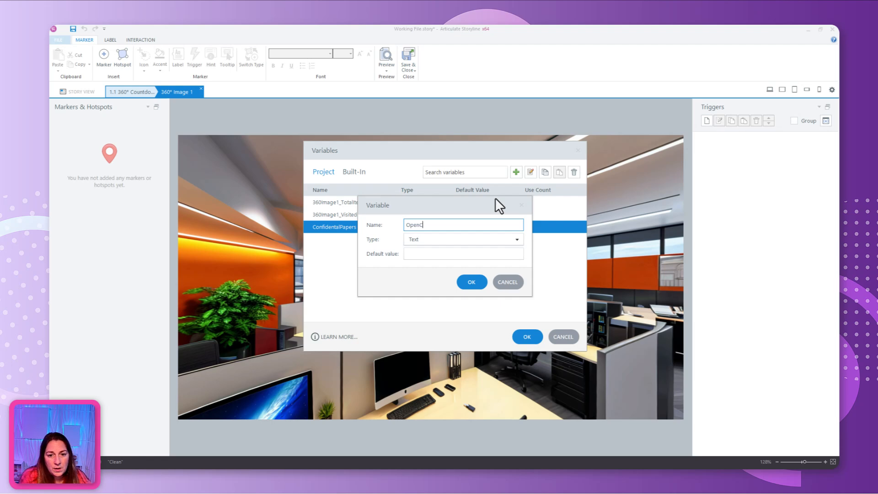
type("omputer")
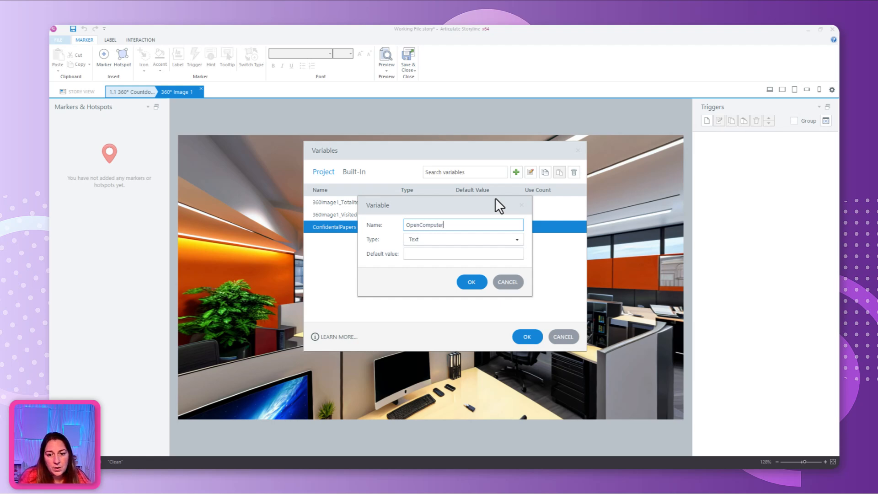
left_click(488, 243)
left_click(444, 251)
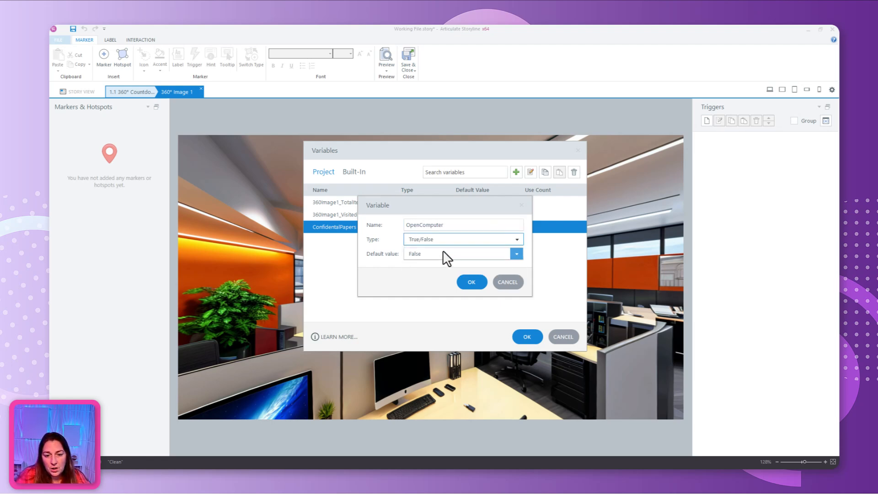
left_click(472, 282)
Step: Create a True/False project variable named FlashDrive with default value False and save the variable list
left_click(516, 173)
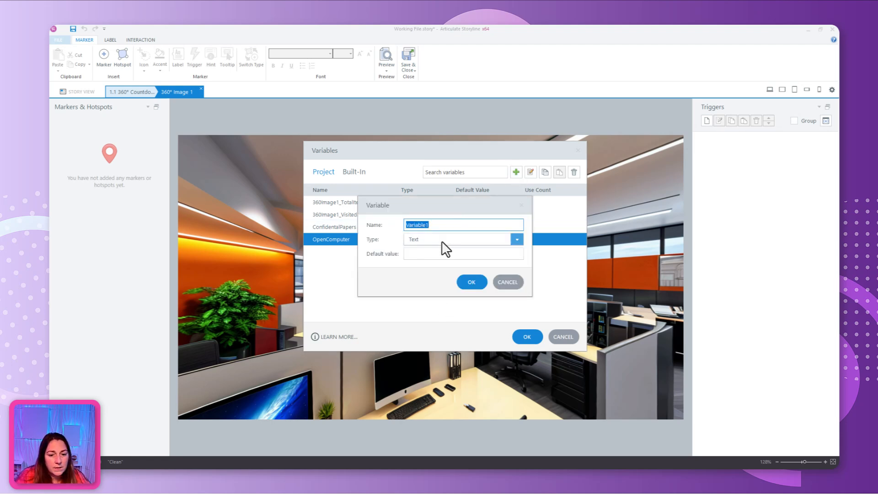
type("F")
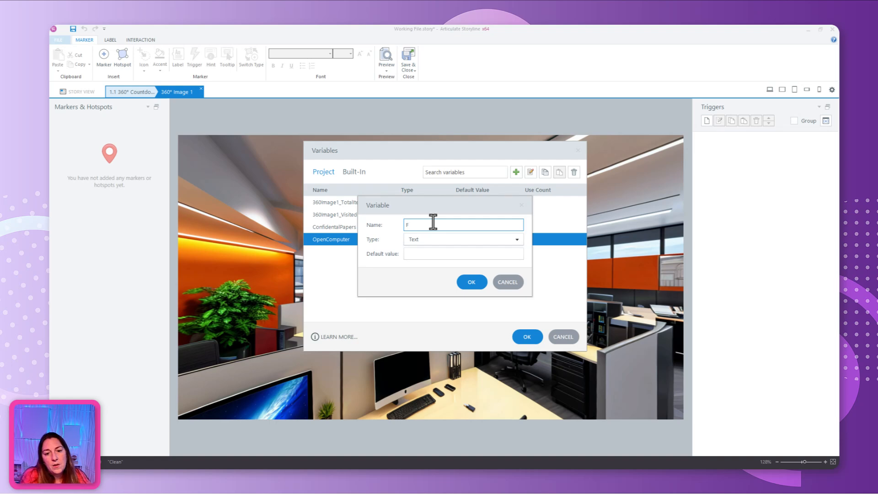
type("lashDrive")
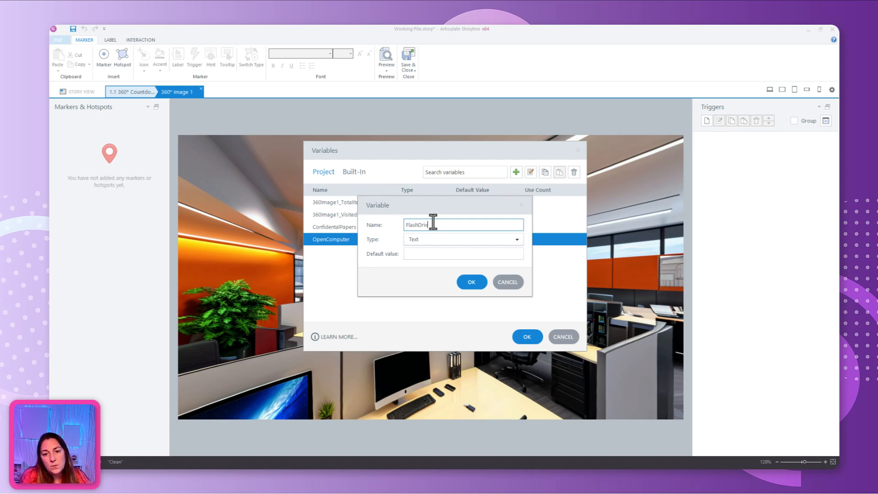
left_click(418, 240)
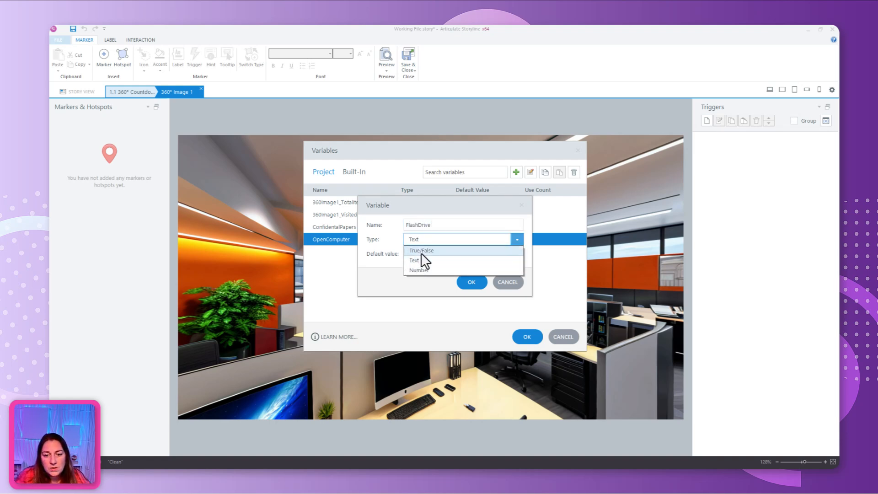
left_click(421, 252)
left_click(475, 282)
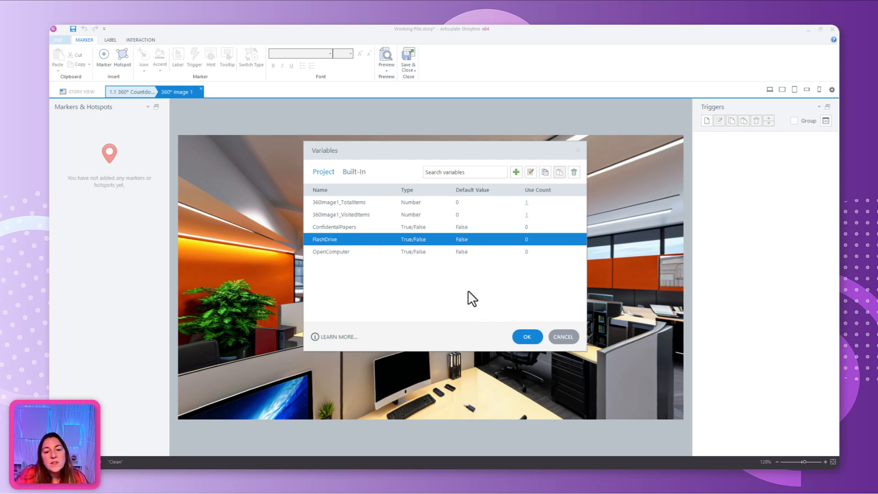
left_click(528, 336)
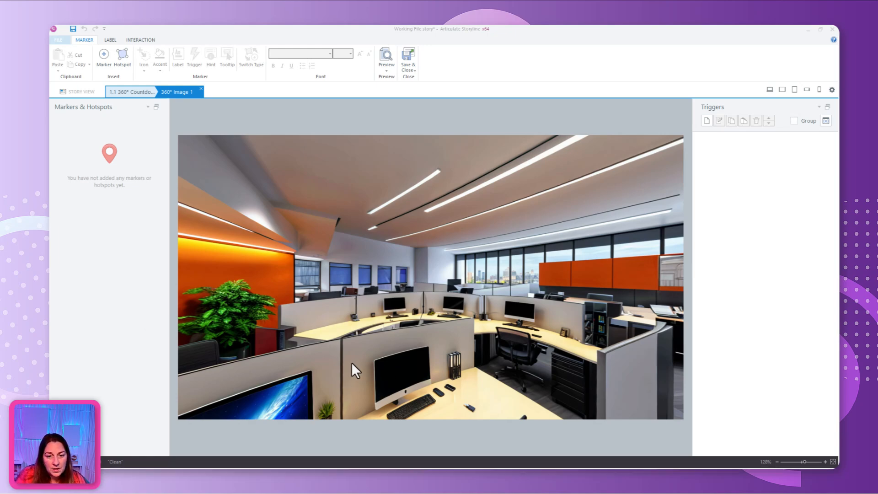
Step: Draw a closed four-point hotspot around the lit computer monitor with the blue screen in the front cubicle
left_click_drag(352, 366, 462, 223)
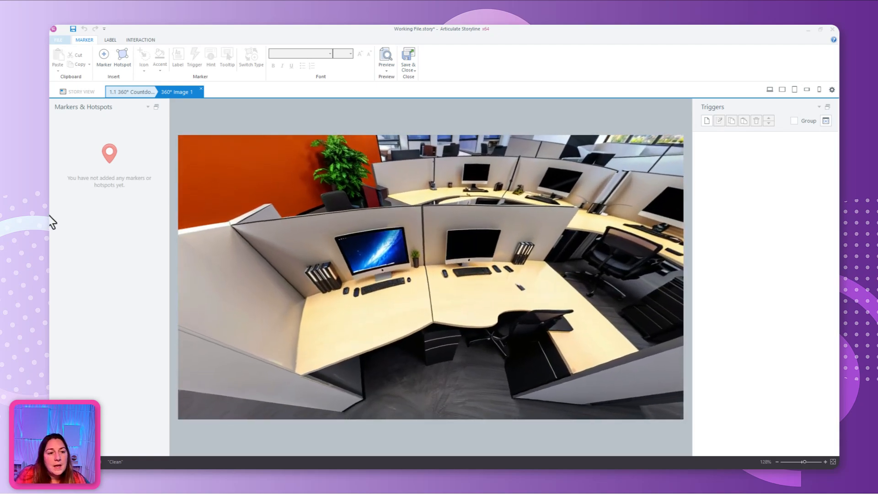
left_click(123, 58)
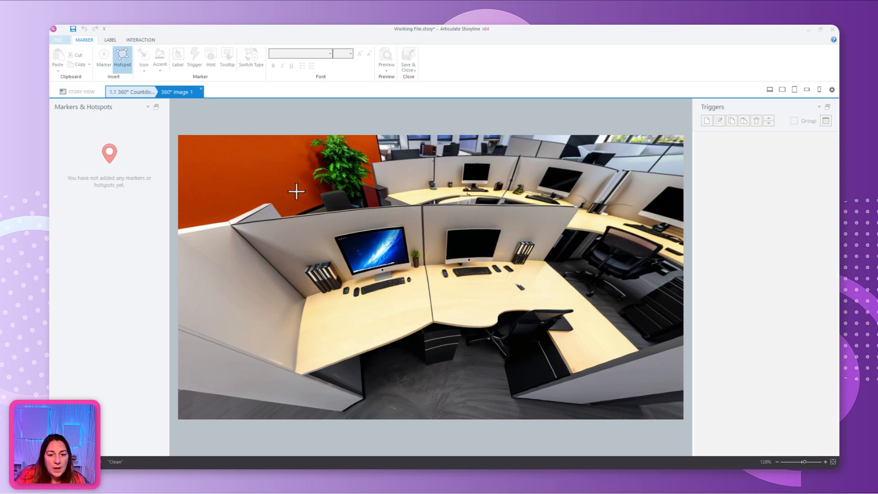
left_click(326, 236)
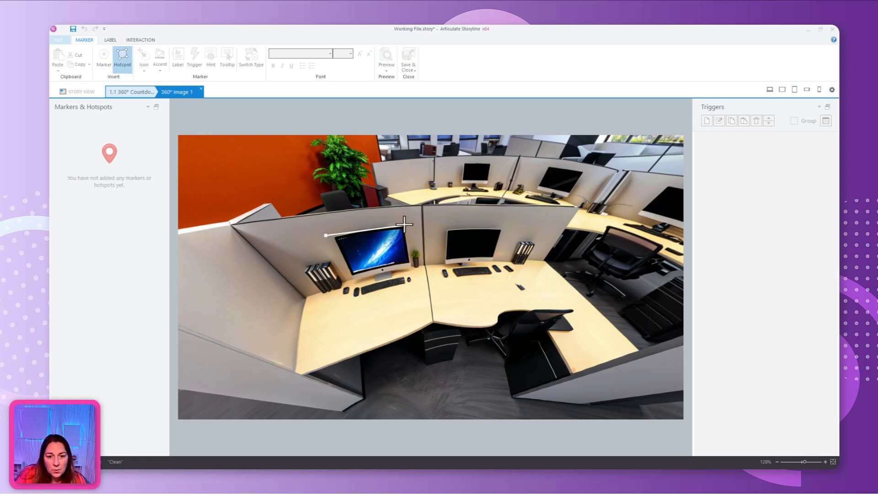
left_click(407, 223)
left_click(415, 274)
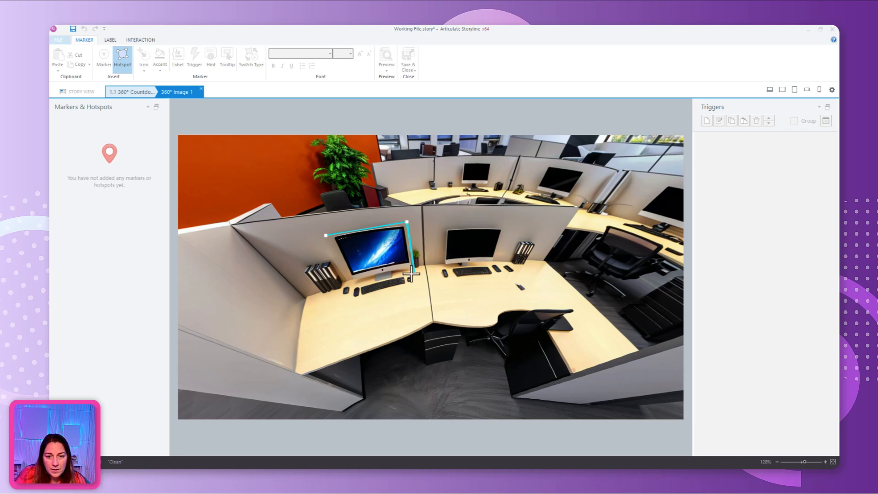
left_click(351, 284)
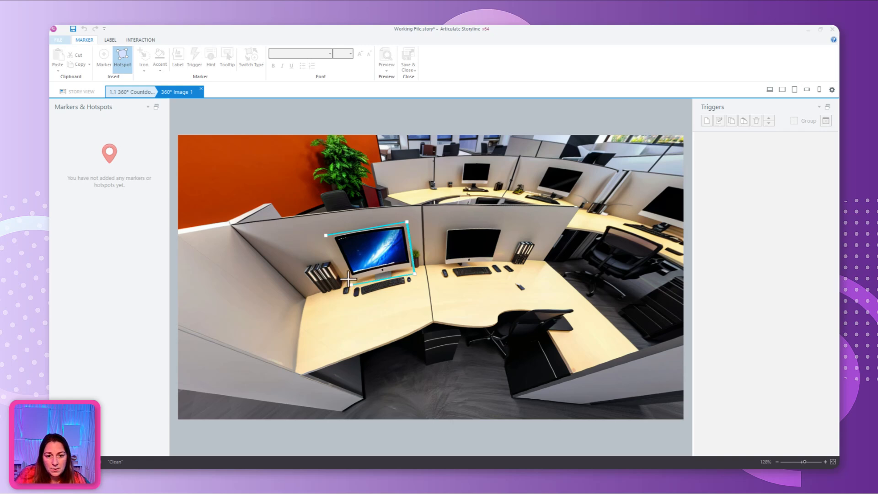
left_click(326, 236)
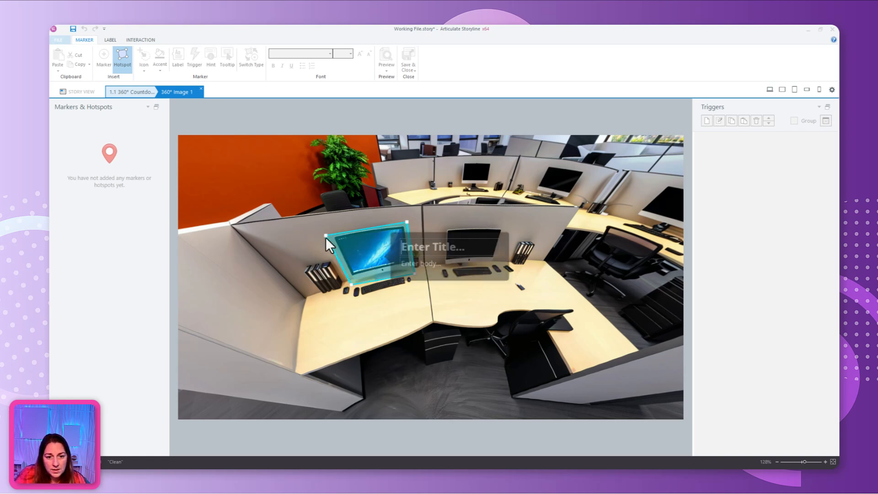